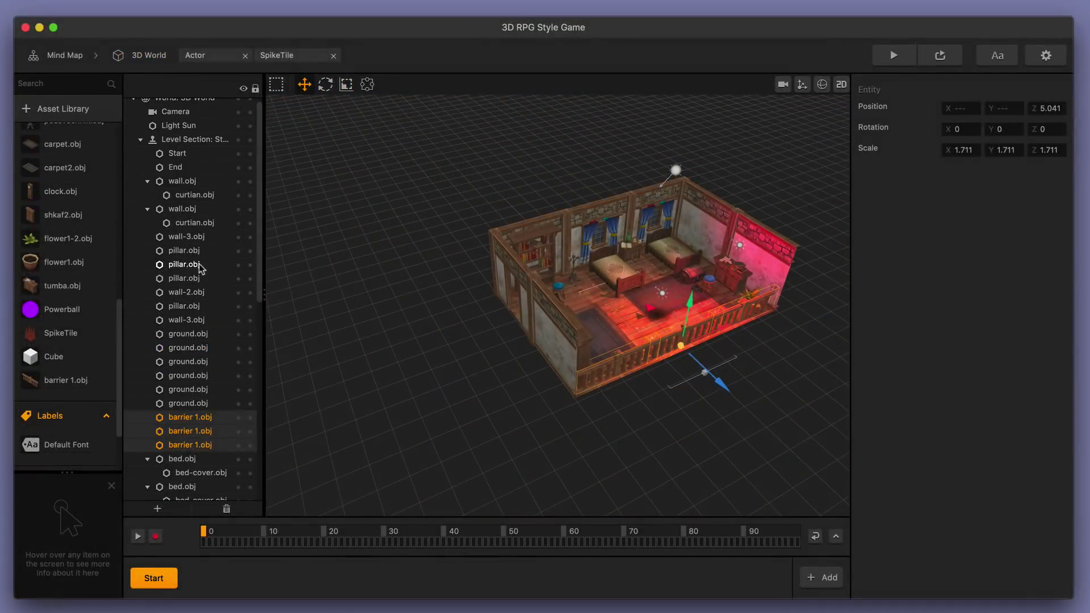
Duplicate the bedroom's walls, pillars, ground tiles and barriers and place the copy against the room's open outer side as an adjoining room
{"action": "left_click", "coordinate": [208, 189]}
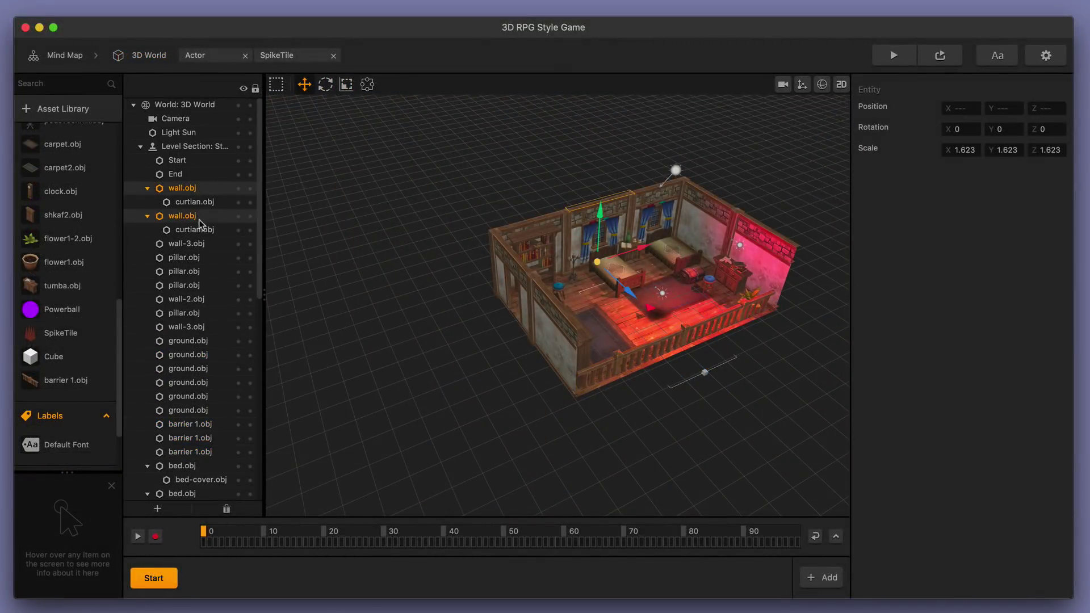
{"action": "left_click", "coordinate": [211, 301], "text": "super"}
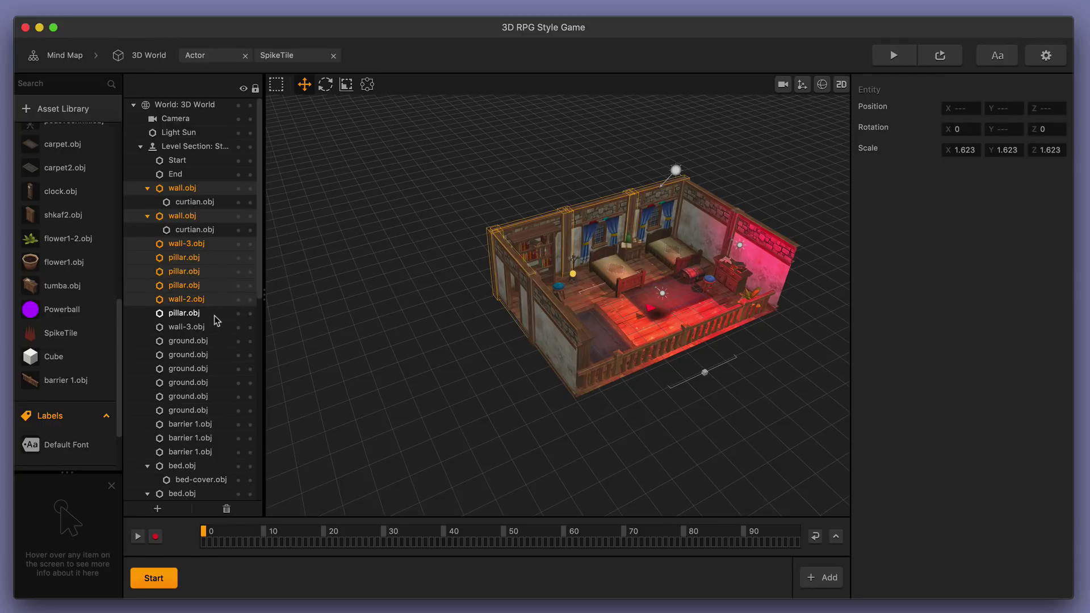
{"action": "left_click", "coordinate": [215, 354], "text": "shift"}
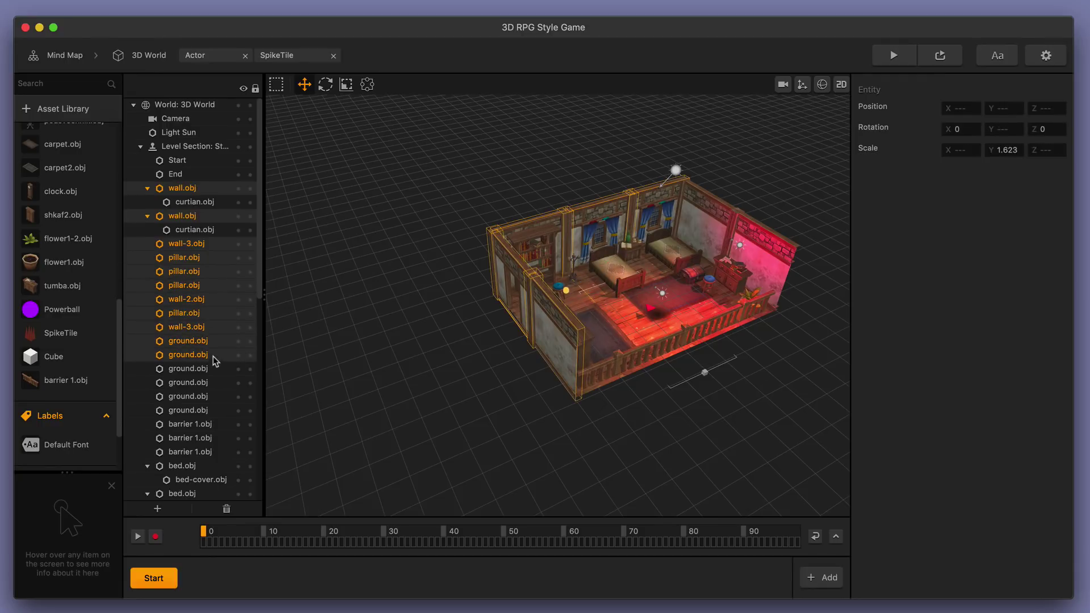
{"action": "left_click", "coordinate": [221, 425], "text": "shift"}
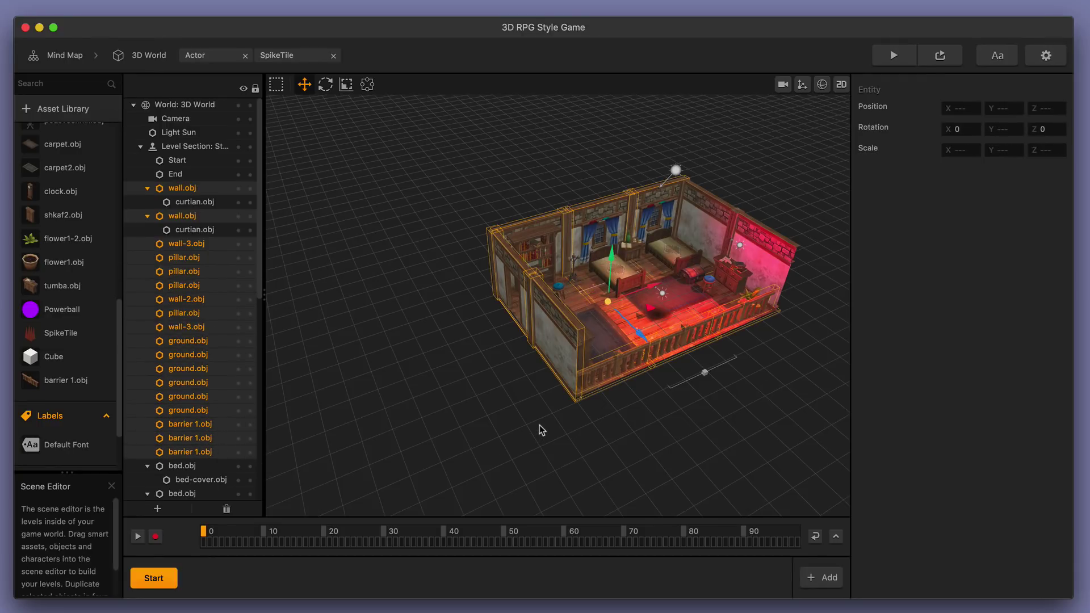
{"action": "key", "text": "super+v"}
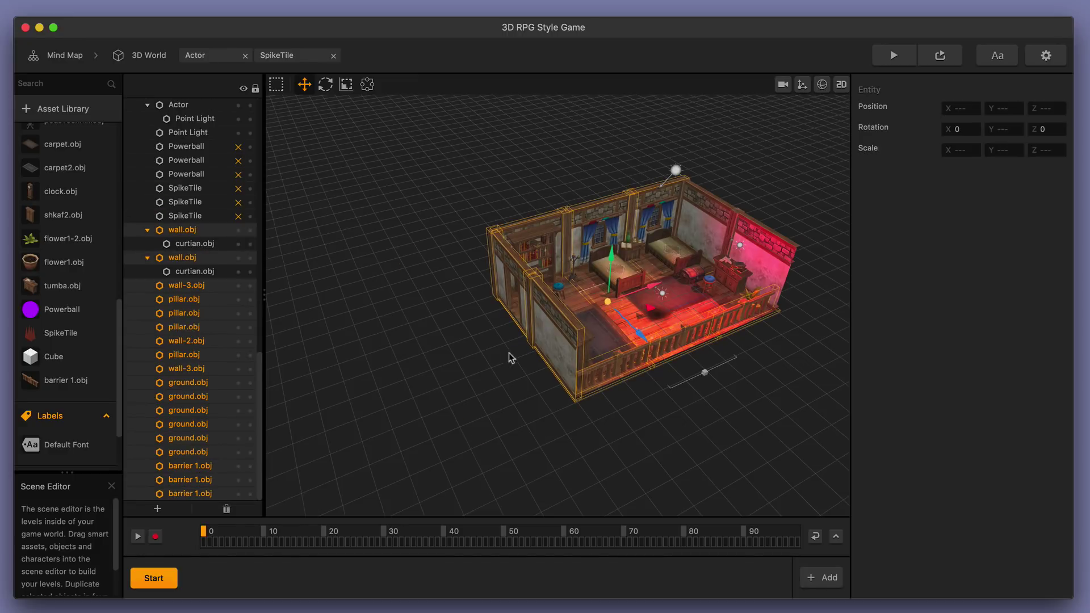
{"action": "left_click_drag", "start_coordinate": [509, 353], "coordinate": [446, 382]}
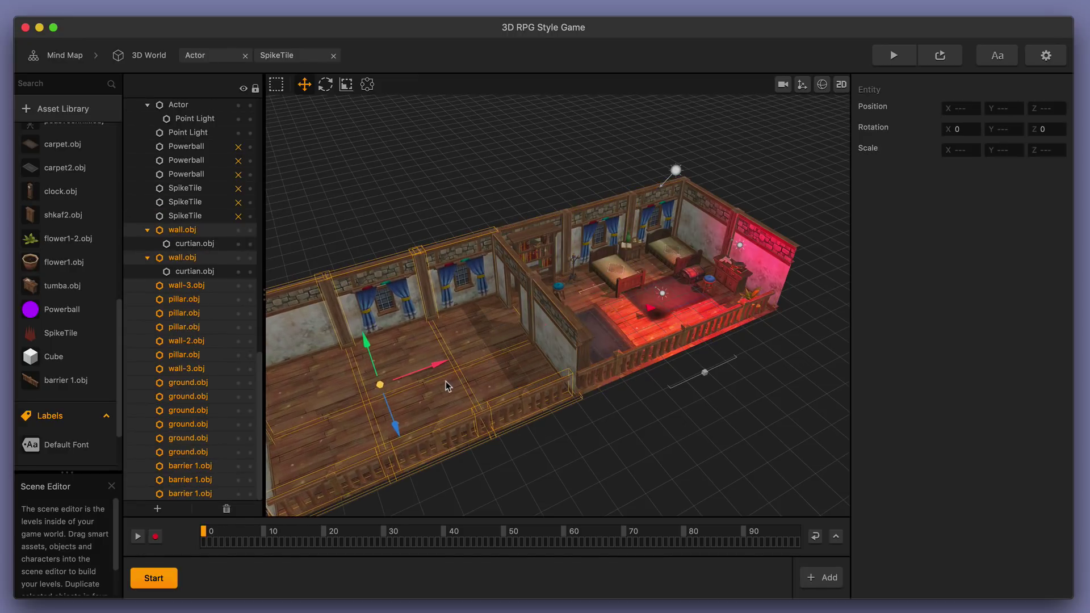
{"action": "middle_click_drag", "start_coordinate": [440, 359], "coordinate": [509, 319]}
Swap the middle window wall of the new room's back side with the plain wall at its far end
{"action": "left_click", "coordinate": [474, 250]}
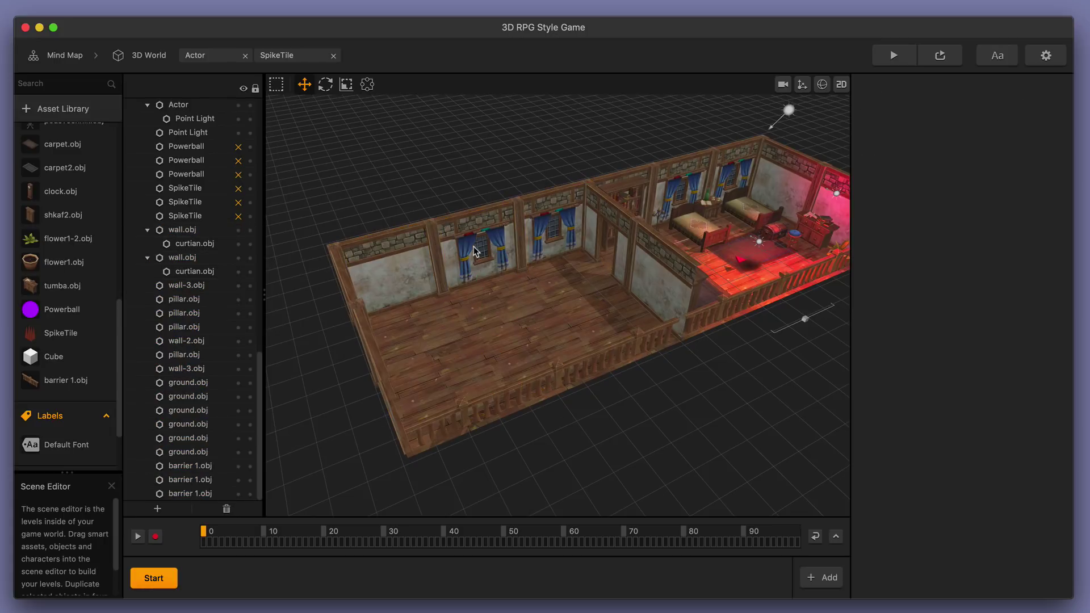
{"action": "left_click_drag", "start_coordinate": [523, 268], "coordinate": [457, 301]}
{"action": "left_click", "coordinate": [525, 268]}
Copy the bedroom's shkaf.obj bookcase and move the copy into the new room
{"action": "left_click", "coordinate": [630, 199]}
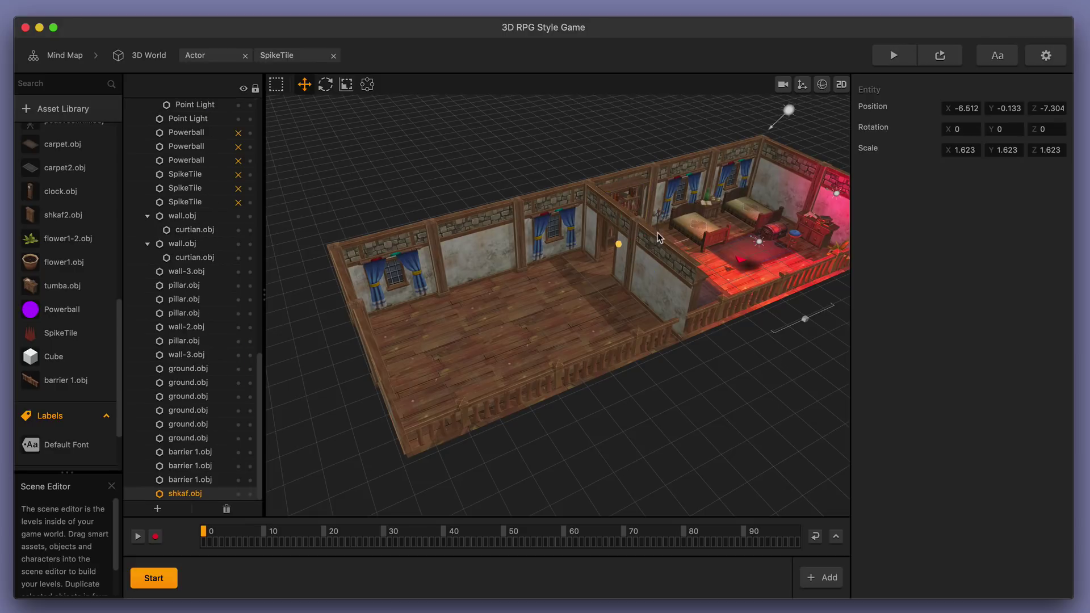
{"action": "left_click_drag", "start_coordinate": [574, 264], "coordinate": [537, 274]}
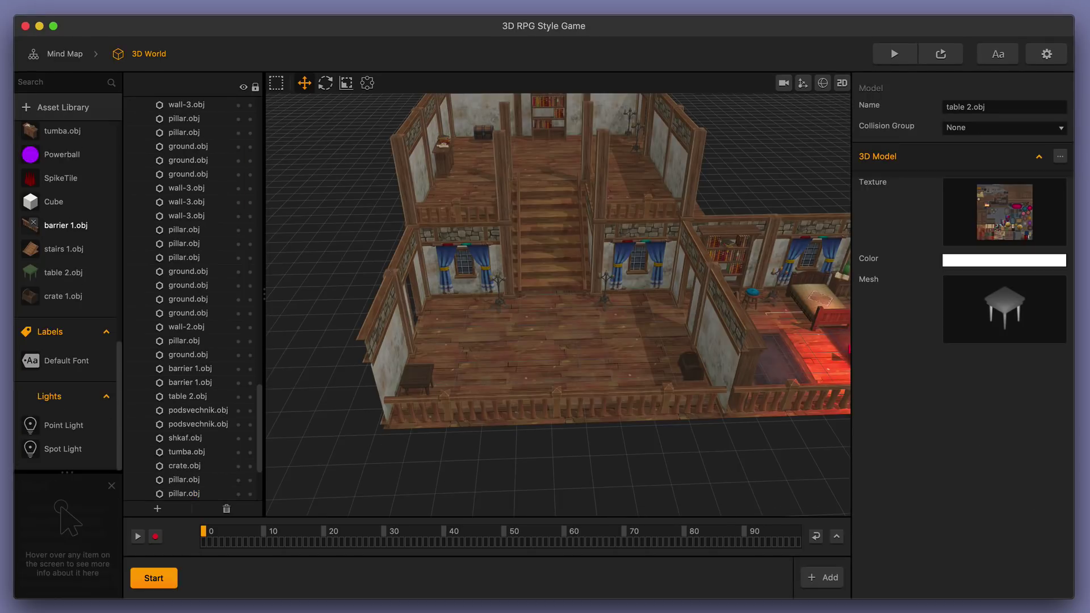
Import table 1.obj from the Video Materials folder into the scene
{"action": "left_click_drag", "start_coordinate": [0, 142], "coordinate": [586, 119]}
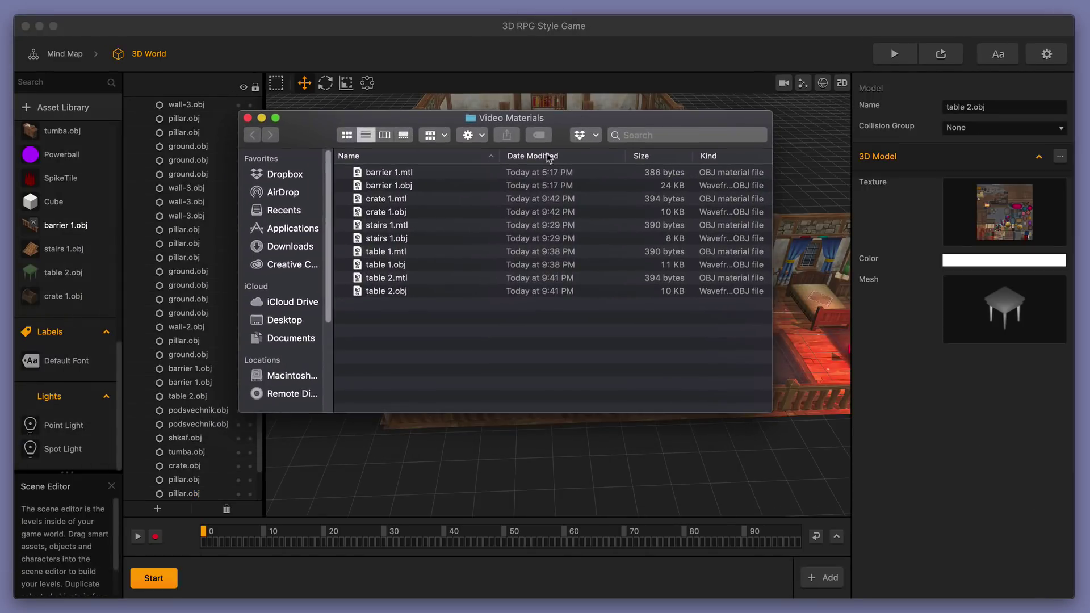
{"action": "left_click", "coordinate": [412, 265]}
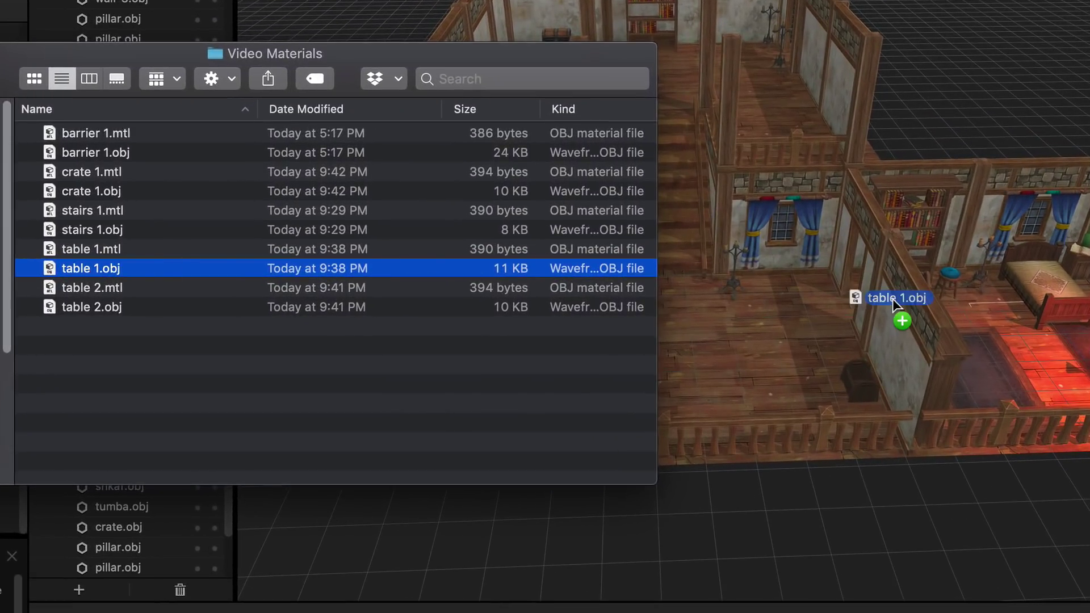
{"action": "left_click_drag", "start_coordinate": [892, 298], "coordinate": [884, 397]}
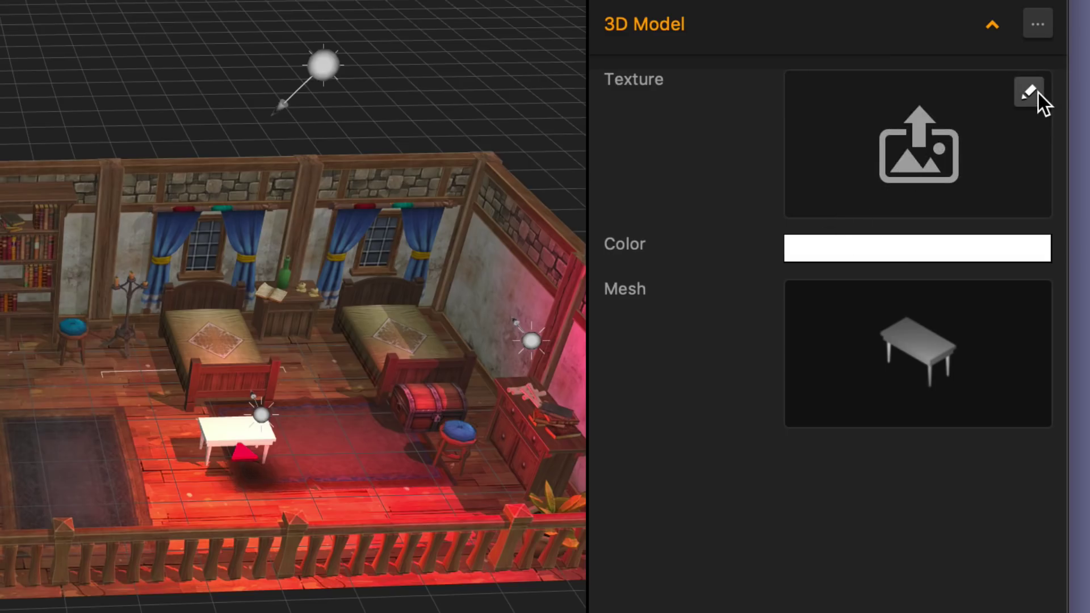
Apply the Addons1 image as the texture of the table 1.obj model and save it
{"action": "left_click", "coordinate": [1035, 97]}
{"action": "left_click", "coordinate": [129, 232]}
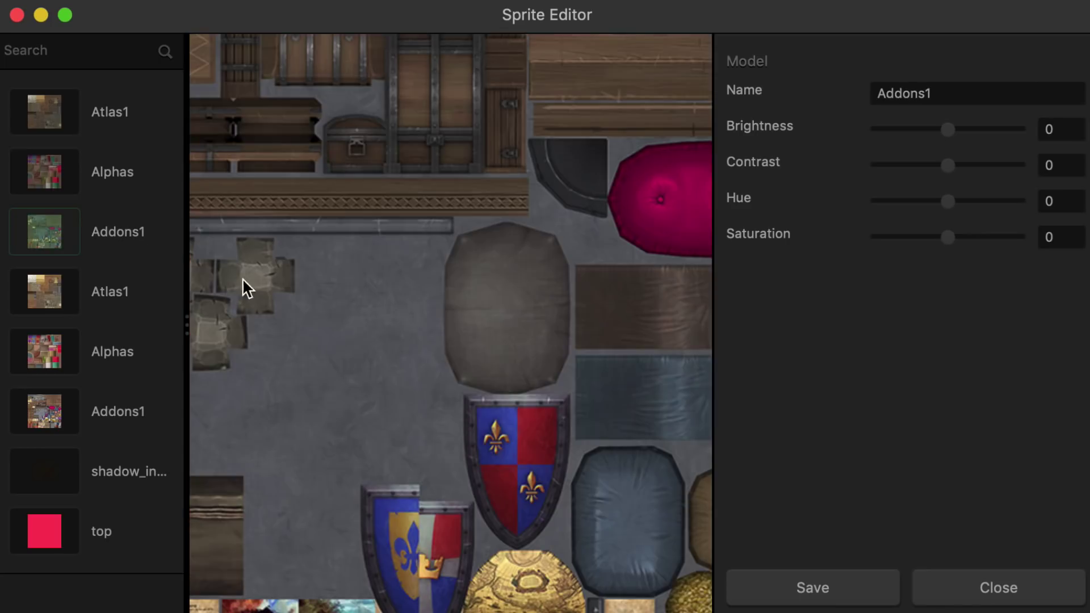
{"action": "left_click", "coordinate": [808, 586]}
Scale up the new table in the hall, stretching it along its length and depth
{"action": "scroll", "coordinate": [724, 448], "scroll_direction": "up", "scroll_amount": 5}
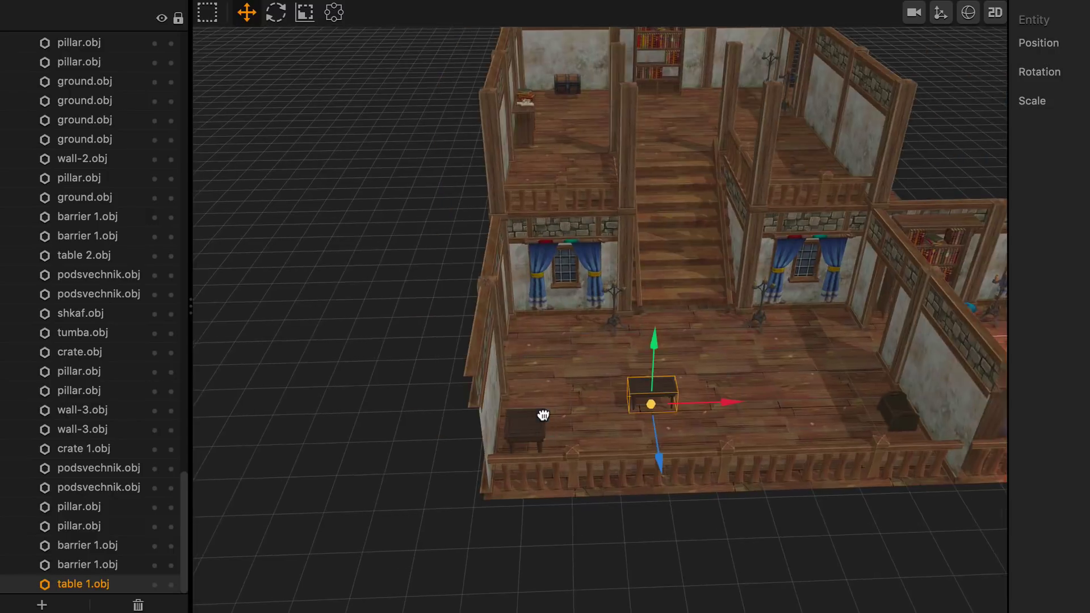
{"action": "middle_click_drag", "start_coordinate": [724, 448], "coordinate": [596, 355]}
{"action": "key", "text": "r"}
{"action": "left_click_drag", "start_coordinate": [545, 416], "coordinate": [613, 417]}
{"action": "left_click_drag", "start_coordinate": [470, 418], "coordinate": [493, 419]}
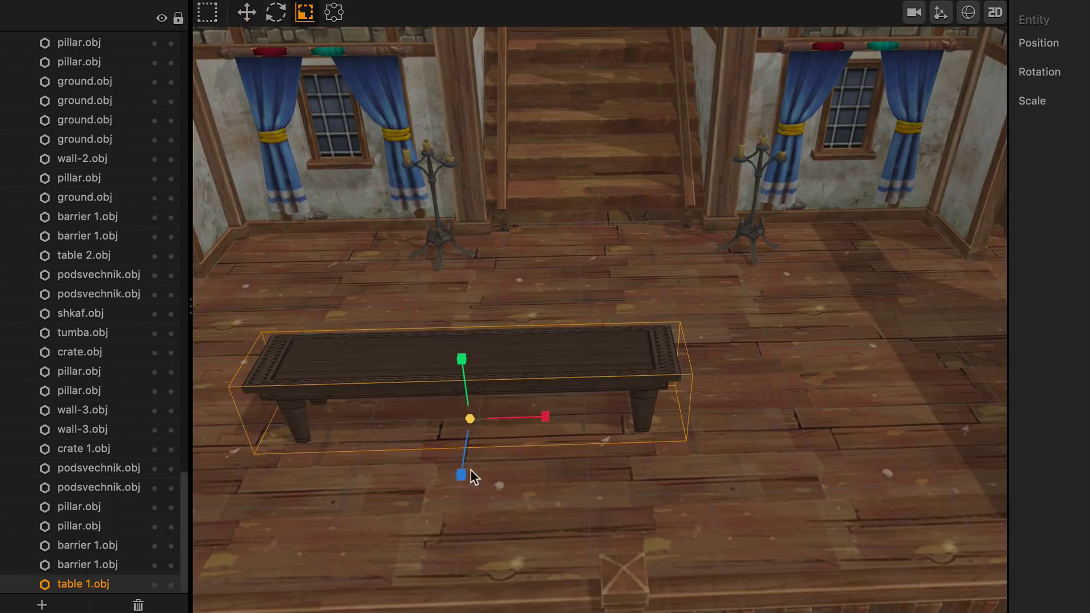
{"action": "left_click_drag", "start_coordinate": [462, 475], "coordinate": [462, 491]}
Move the enlarged table to the middle of the hall floor in front of the stairs
{"action": "scroll", "coordinate": [462, 491], "scroll_direction": "down", "scroll_amount": 5}
{"action": "key", "text": "w"}
{"action": "left_click_drag", "start_coordinate": [601, 369], "coordinate": [616, 402]}
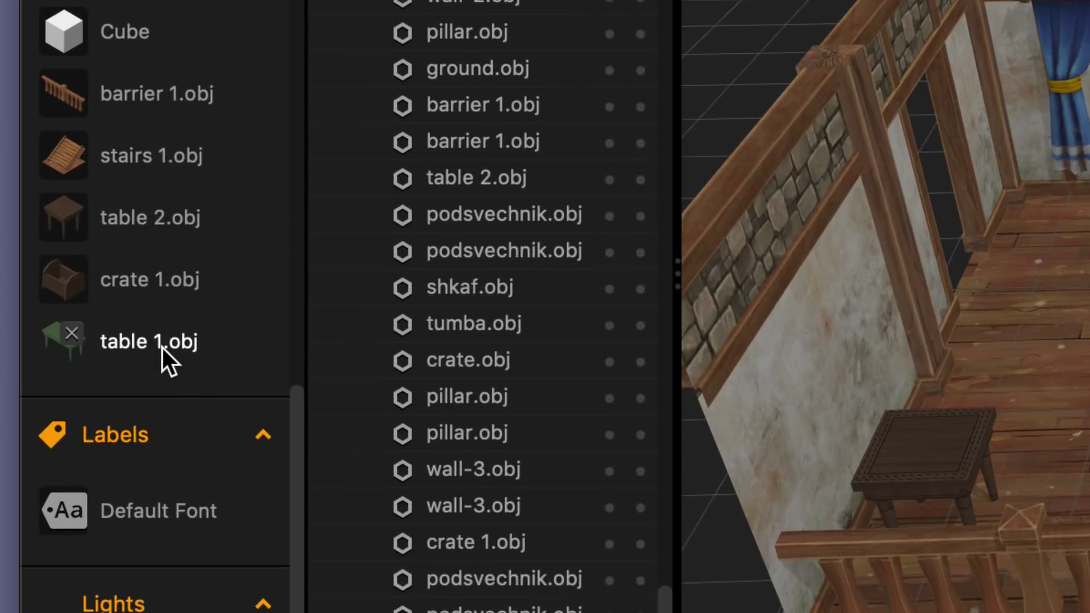
Export the table 1.obj asset to the Downloads folder under the name table
{"action": "right_click", "coordinate": [162, 349]}
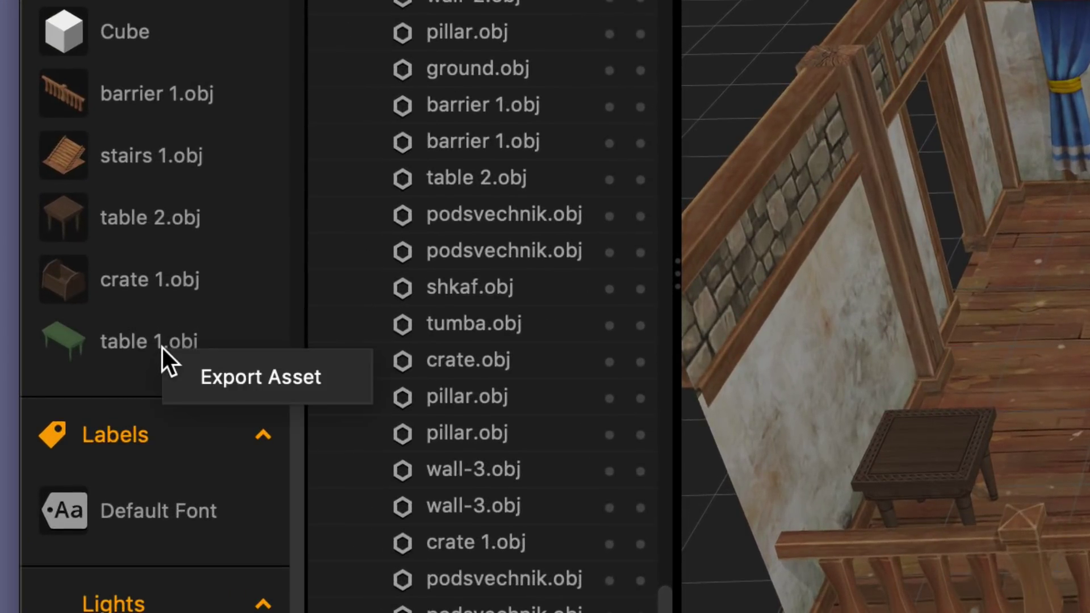
{"action": "left_click", "coordinate": [319, 386]}
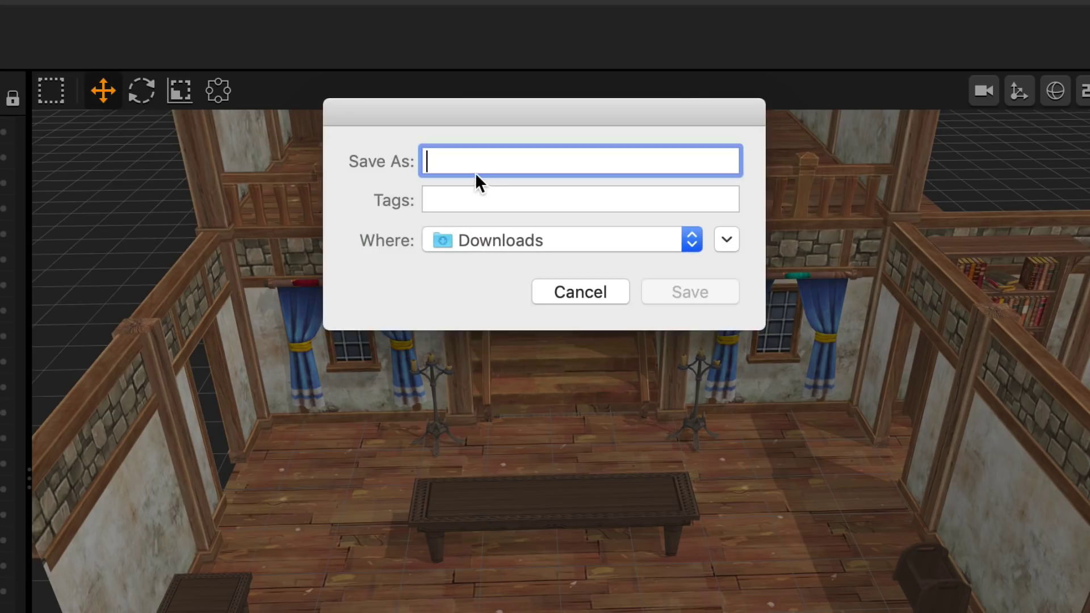
{"action": "type", "text": "table"}
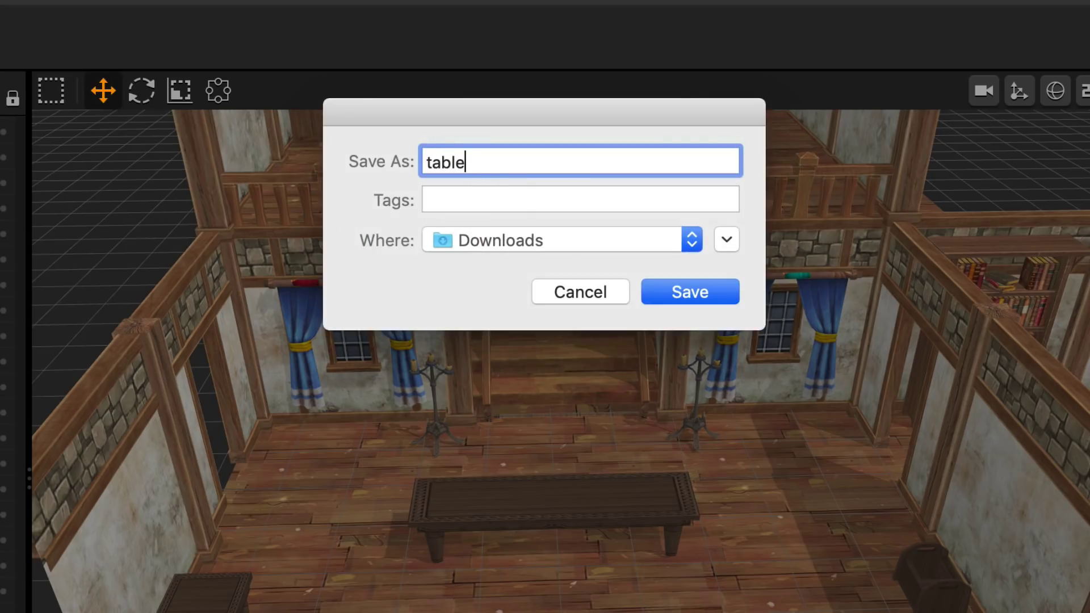
{"action": "left_click", "coordinate": [653, 290]}
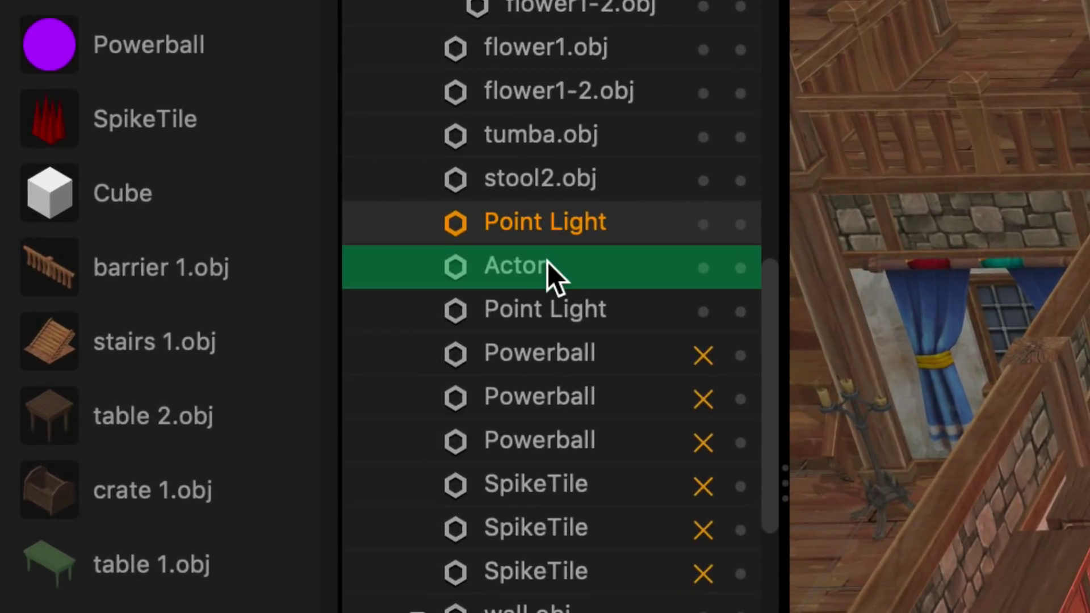
Parent the Point Light to the Actor and play-test by walking the character from the bedroom into the hall
{"action": "left_click_drag", "start_coordinate": [548, 261], "coordinate": [550, 260]}
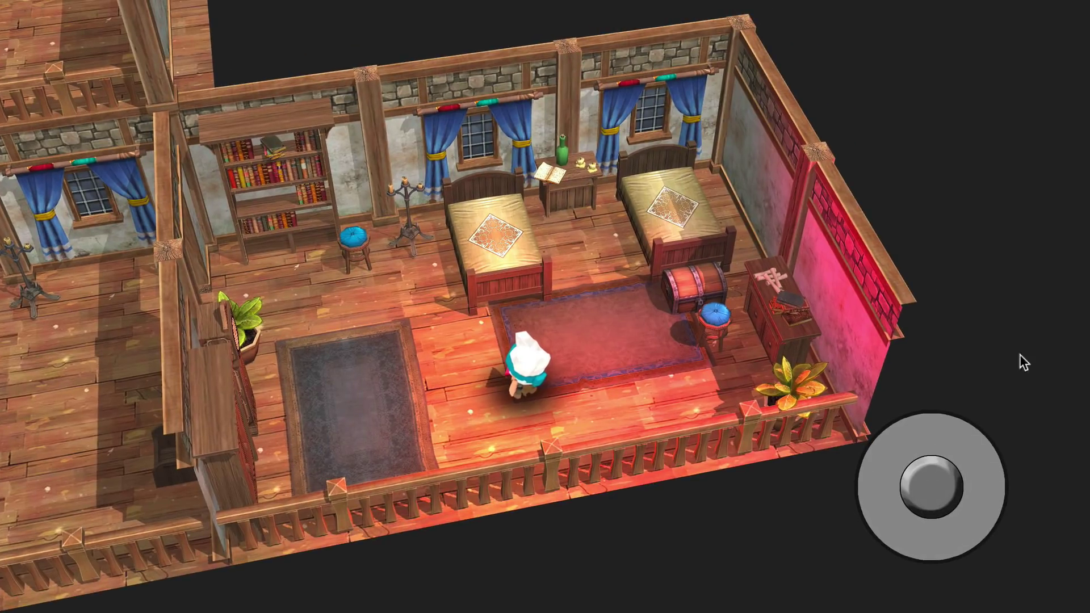
{"action": "left_click_drag", "start_coordinate": [952, 500], "coordinate": [787, 473]}
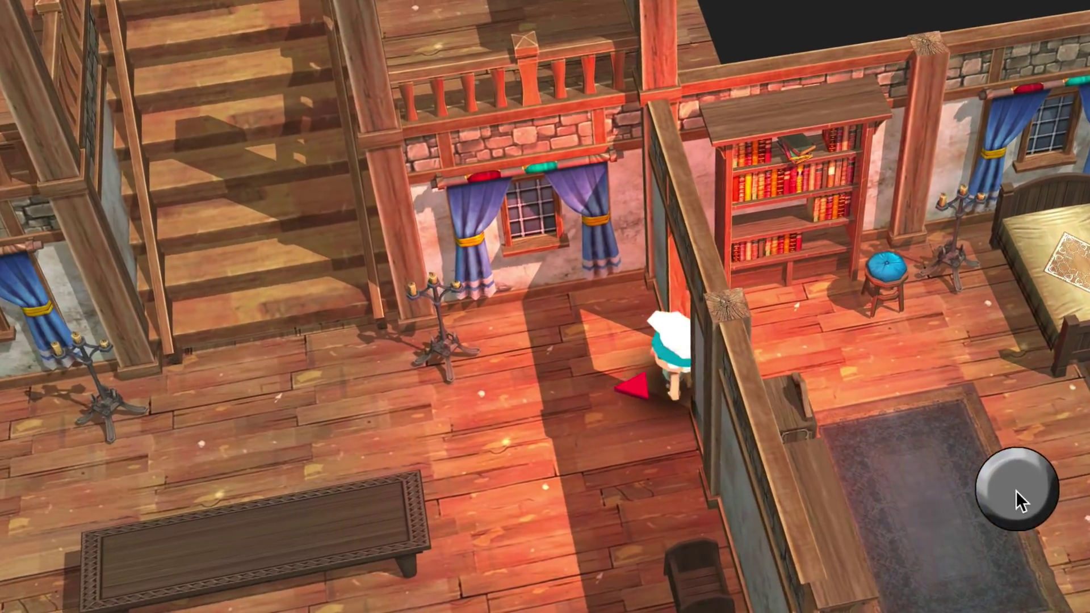
{"action": "left_click_drag", "start_coordinate": [1017, 491], "coordinate": [991, 573]}
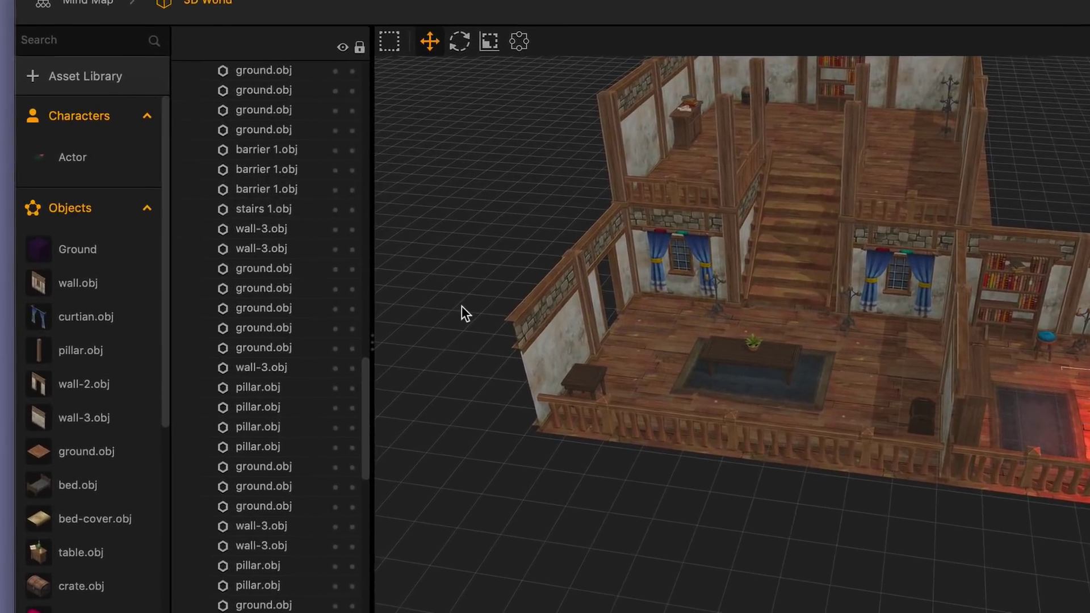
Look through the nodes available for the Actor, from Content, Controls and Movement through Monetization to Advanced
{"action": "mouse_move", "coordinate": [97, 242]}
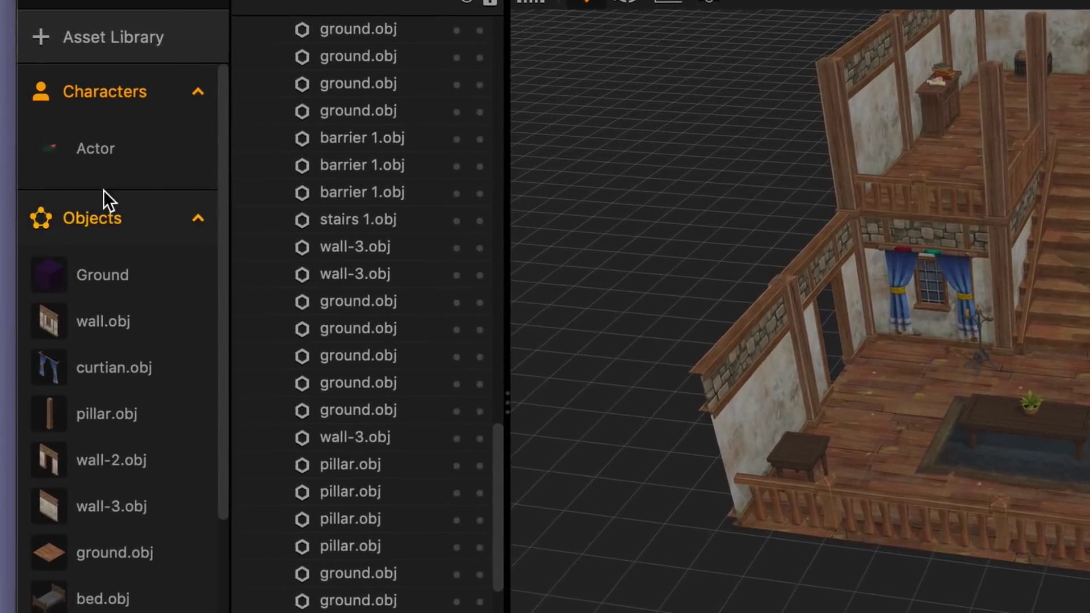
{"action": "mouse_move", "coordinate": [89, 151]}
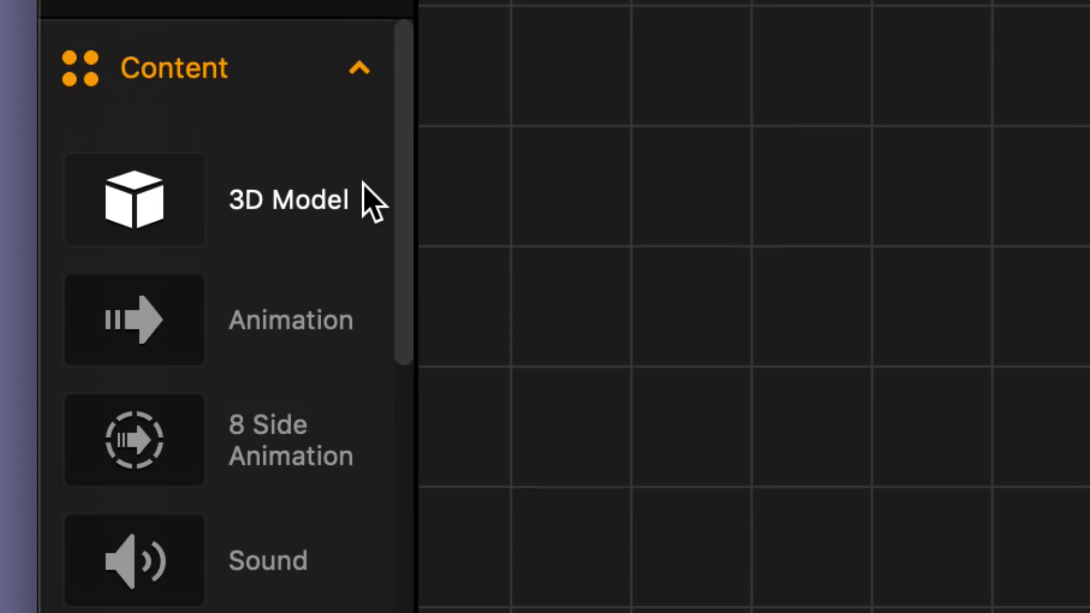
{"action": "scroll", "coordinate": [363, 183], "scroll_direction": "down", "scroll_amount": 10}
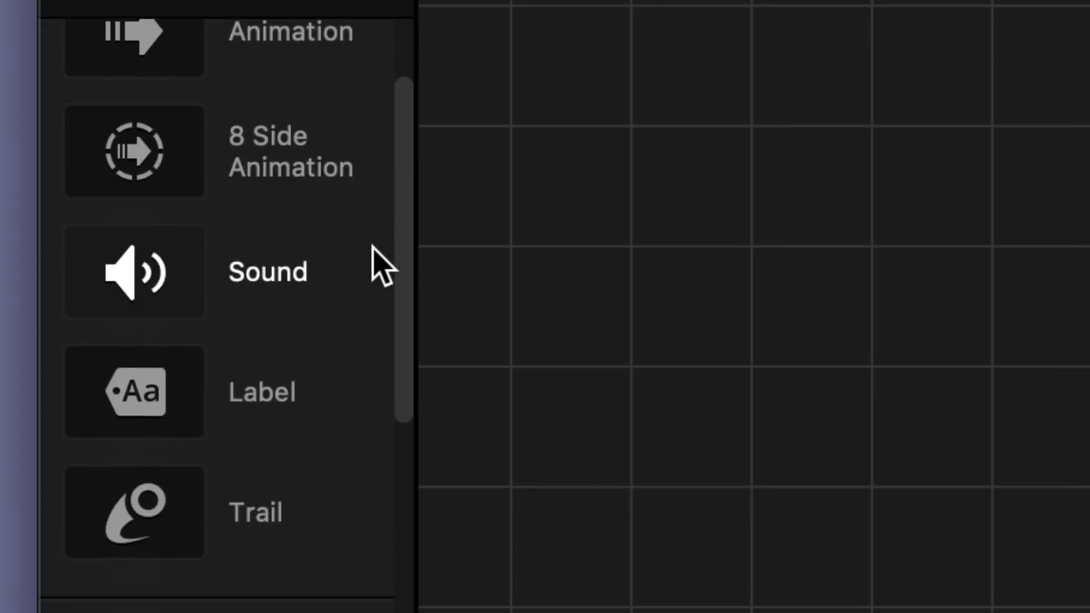
{"action": "scroll", "coordinate": [370, 301], "scroll_direction": "down", "scroll_amount": 8}
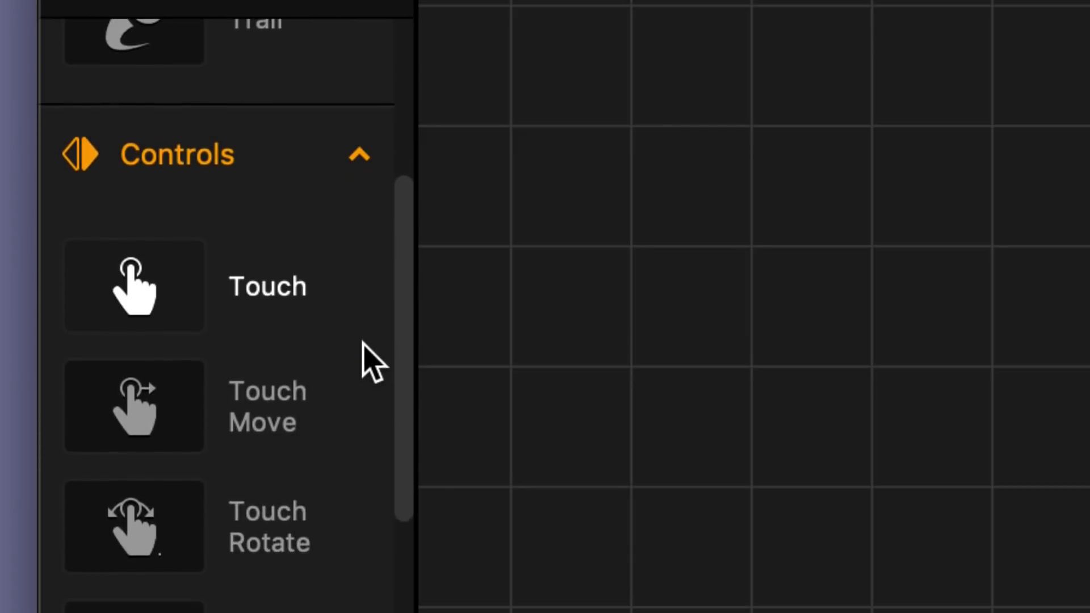
{"action": "scroll", "coordinate": [372, 400], "scroll_direction": "down", "scroll_amount": 6}
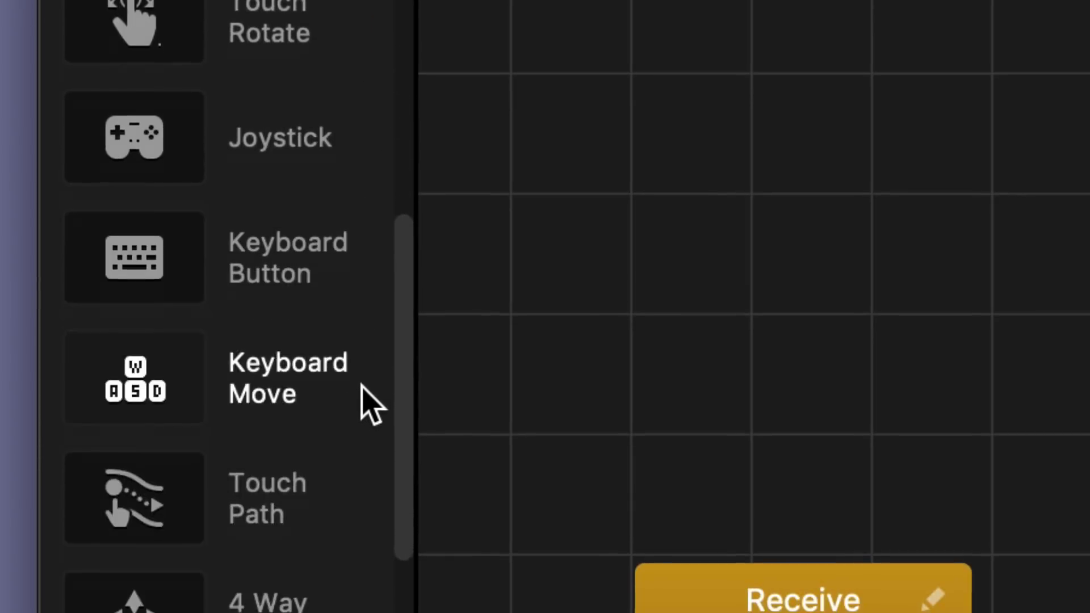
{"action": "scroll", "coordinate": [373, 397], "scroll_direction": "down", "scroll_amount": 8}
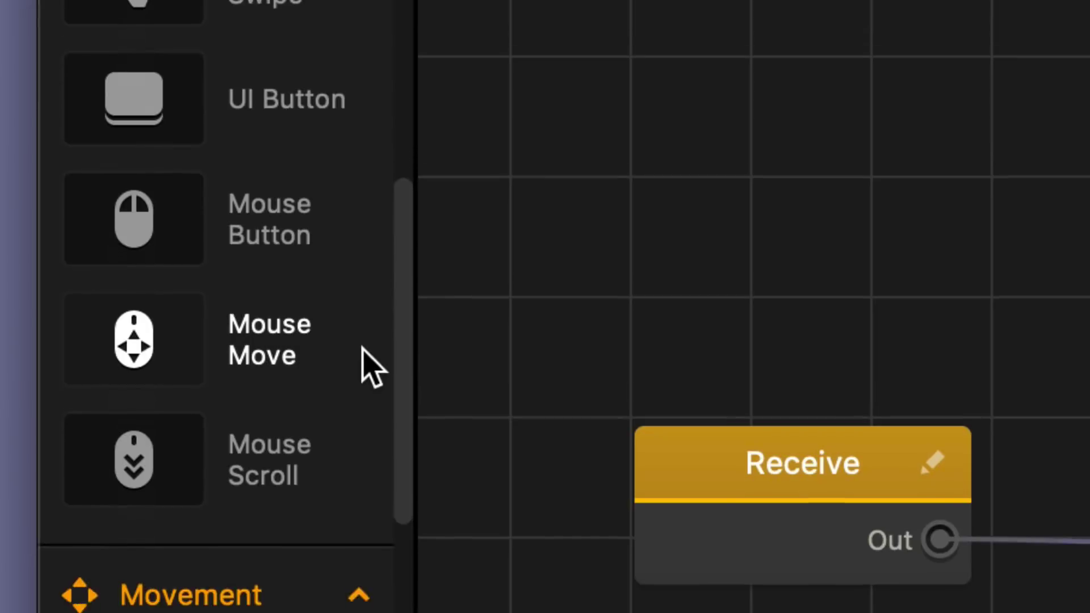
{"action": "scroll", "coordinate": [357, 342], "scroll_direction": "down", "scroll_amount": 8}
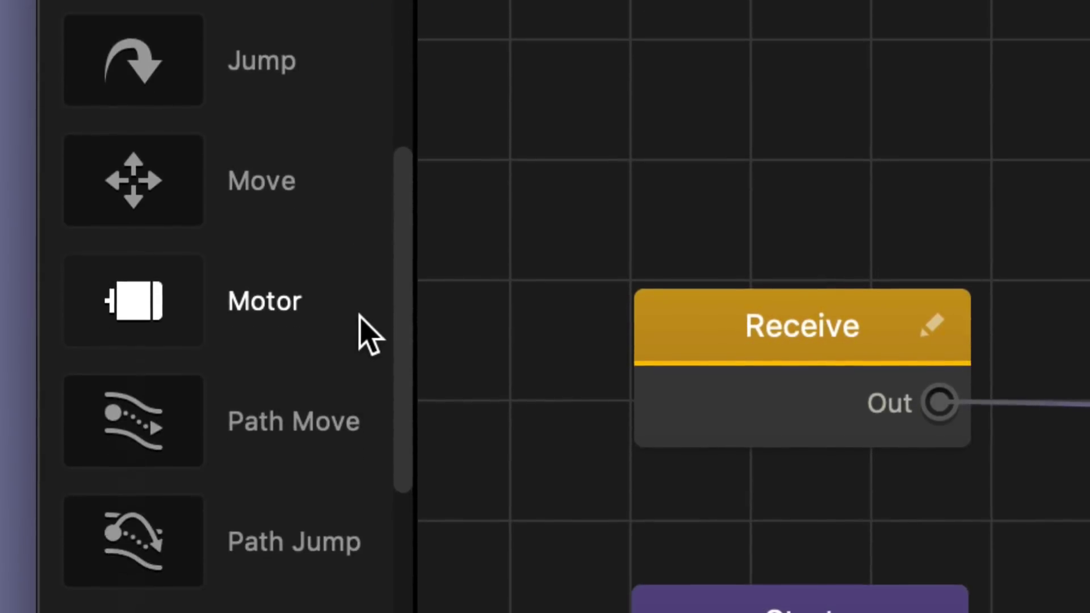
{"action": "scroll", "coordinate": [372, 301], "scroll_direction": "down", "scroll_amount": 8}
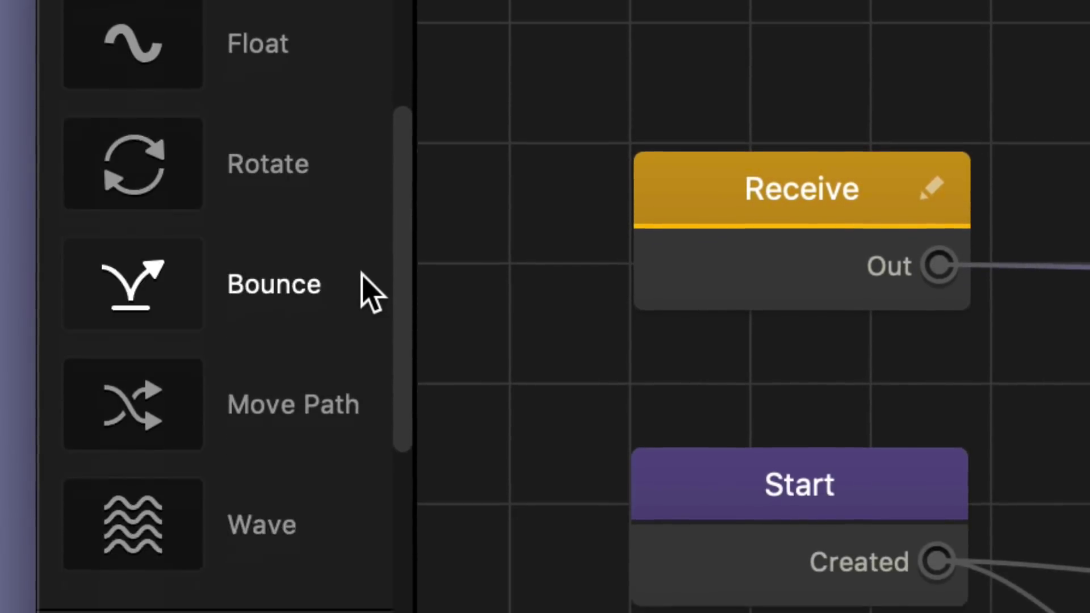
{"action": "scroll", "coordinate": [359, 280], "scroll_direction": "down", "scroll_amount": 8}
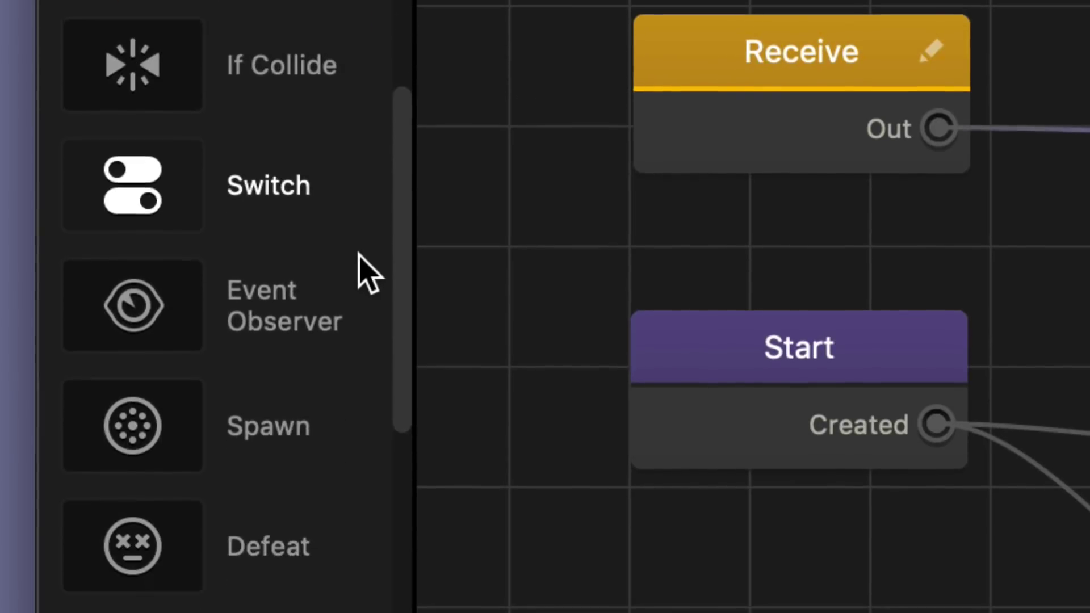
{"action": "scroll", "coordinate": [365, 272], "scroll_direction": "down", "scroll_amount": 8}
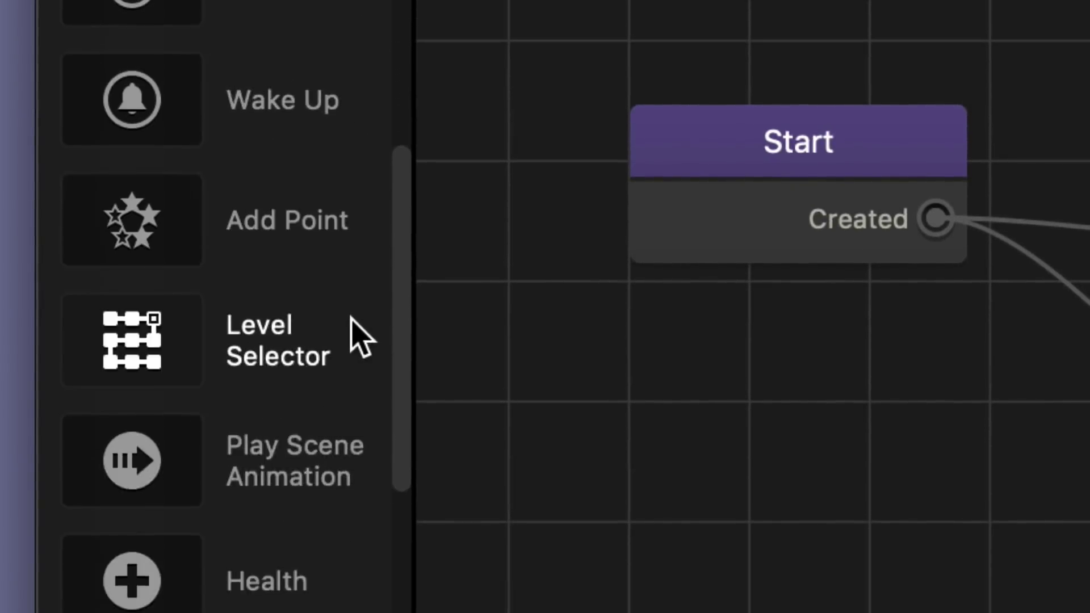
{"action": "scroll", "coordinate": [364, 340], "scroll_direction": "down", "scroll_amount": 8}
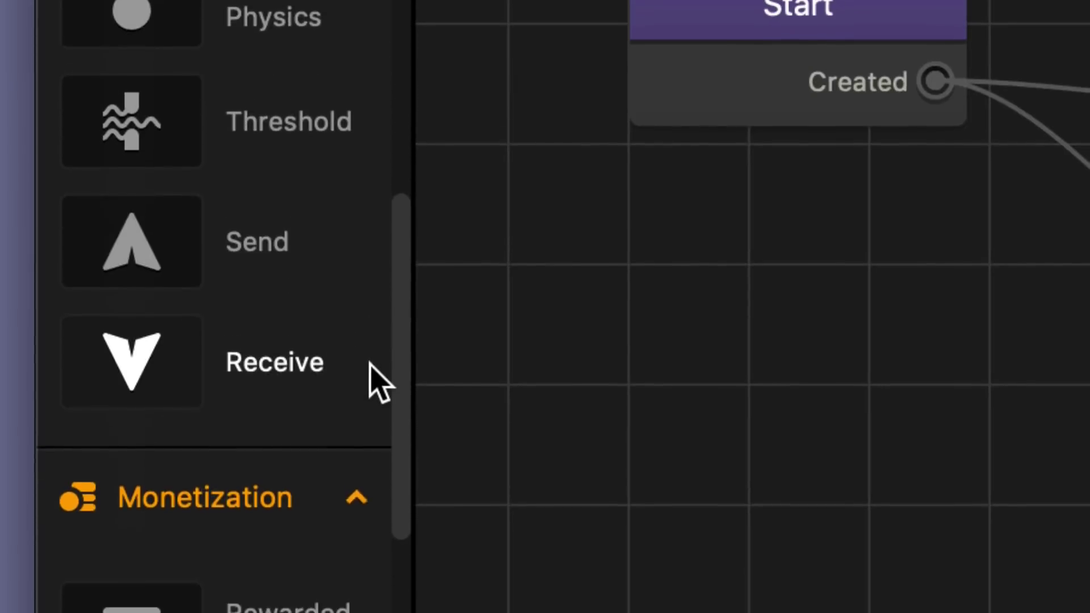
{"action": "scroll", "coordinate": [379, 386], "scroll_direction": "down", "scroll_amount": 8}
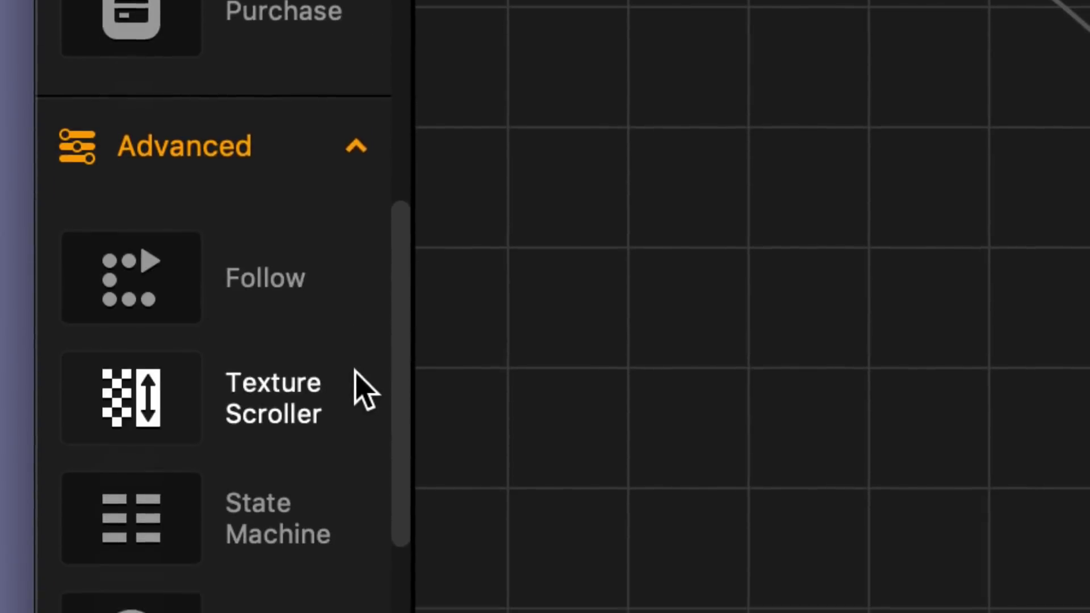
Browse the remaining Advanced nodes and the ready-made assets in the Asset Library, including Lanes and Swipe 3 Lane
{"action": "scroll", "coordinate": [358, 398], "scroll_direction": "down", "scroll_amount": 10}
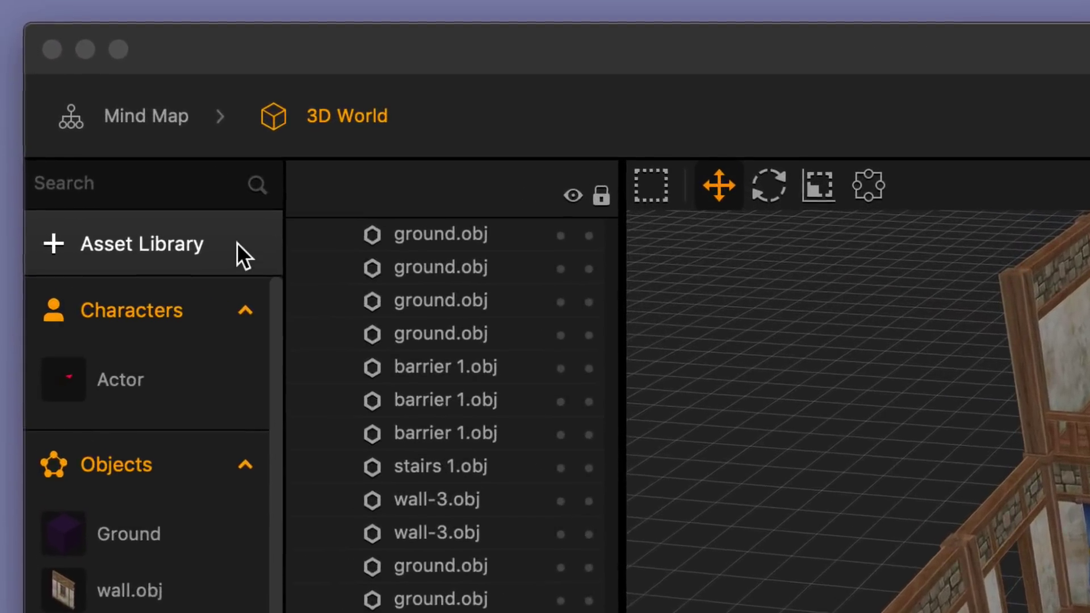
{"action": "left_click", "coordinate": [239, 246]}
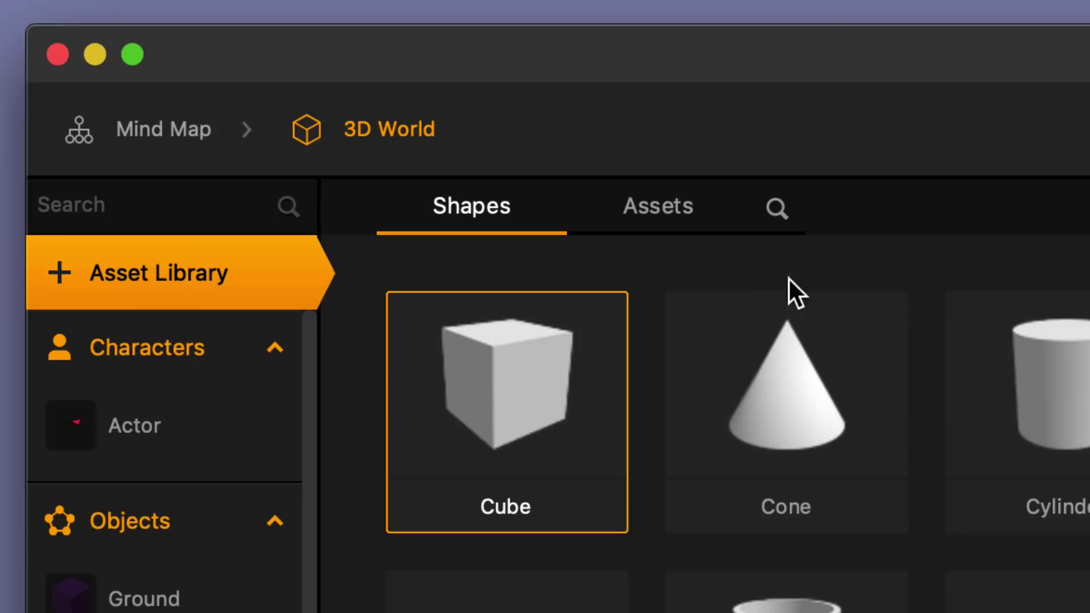
{"action": "left_click", "coordinate": [665, 210]}
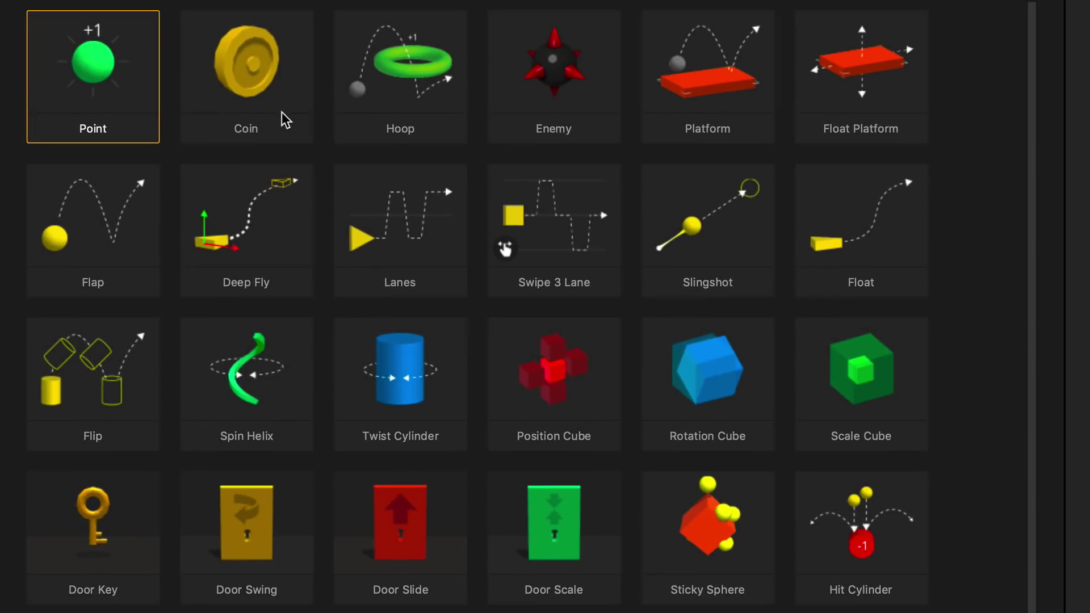
{"action": "left_click", "coordinate": [434, 221]}
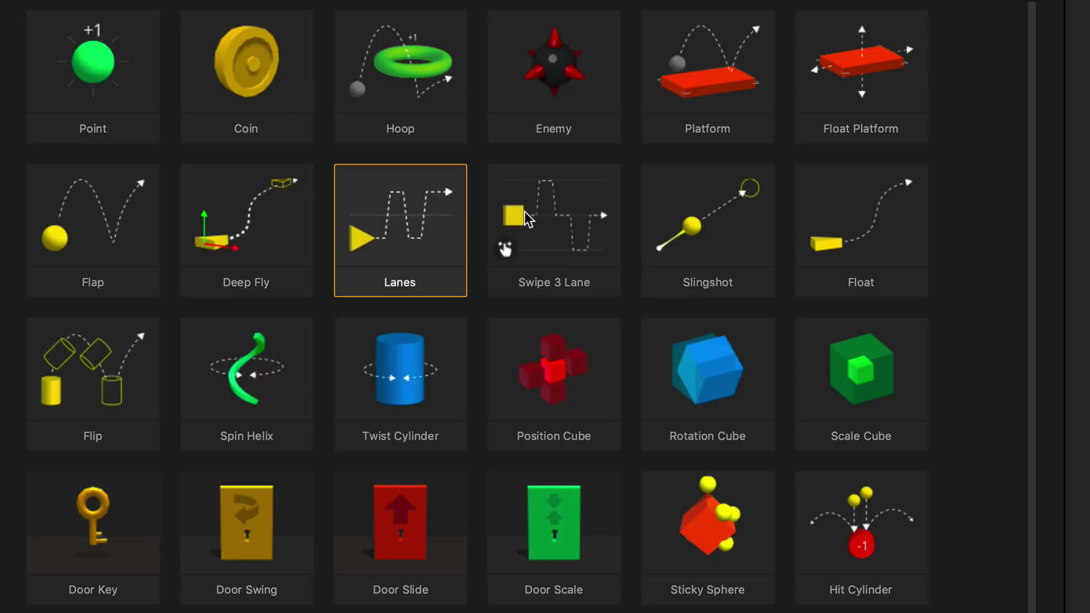
{"action": "left_click", "coordinate": [527, 209]}
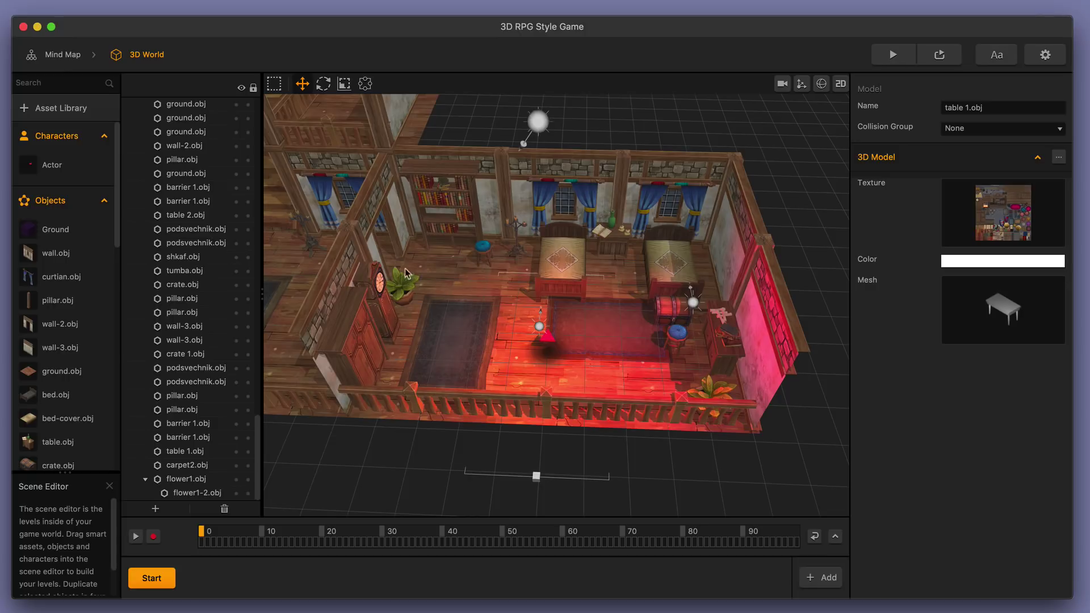
Add the Door Scale and Door Key assets from the Asset Library to the project and return to the scene
{"action": "left_click", "coordinate": [53, 108]}
{"action": "double_click", "coordinate": [511, 437]}
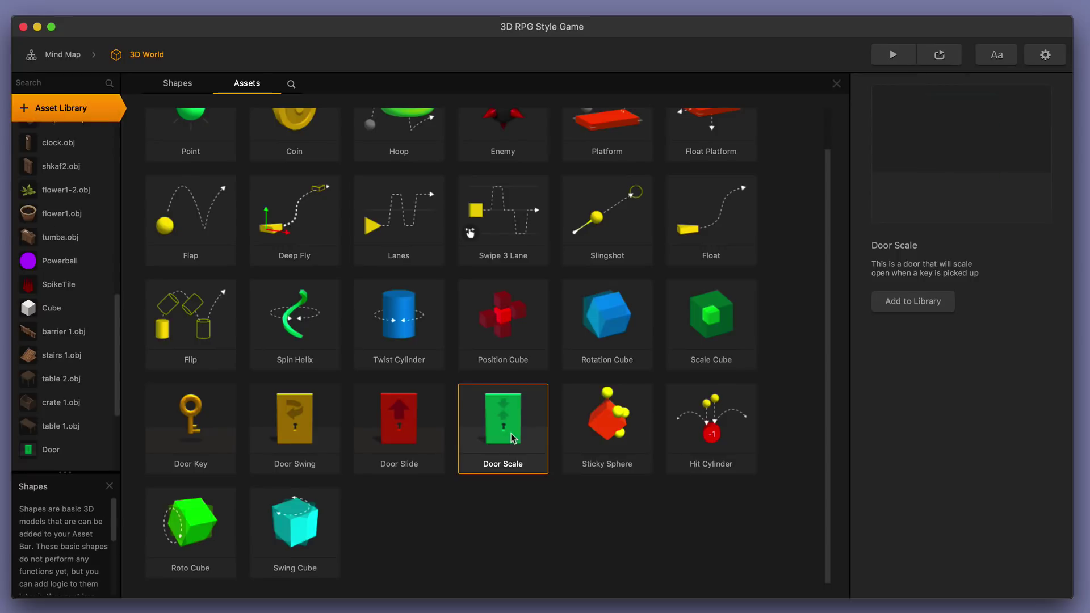
{"action": "left_click", "coordinate": [208, 420]}
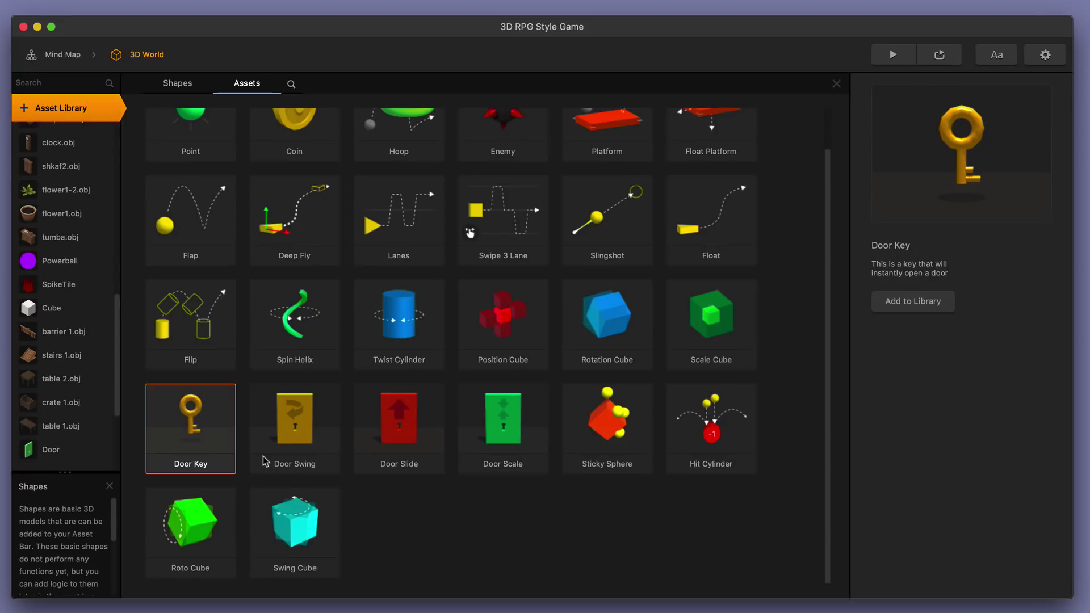
{"action": "left_click", "coordinate": [70, 112]}
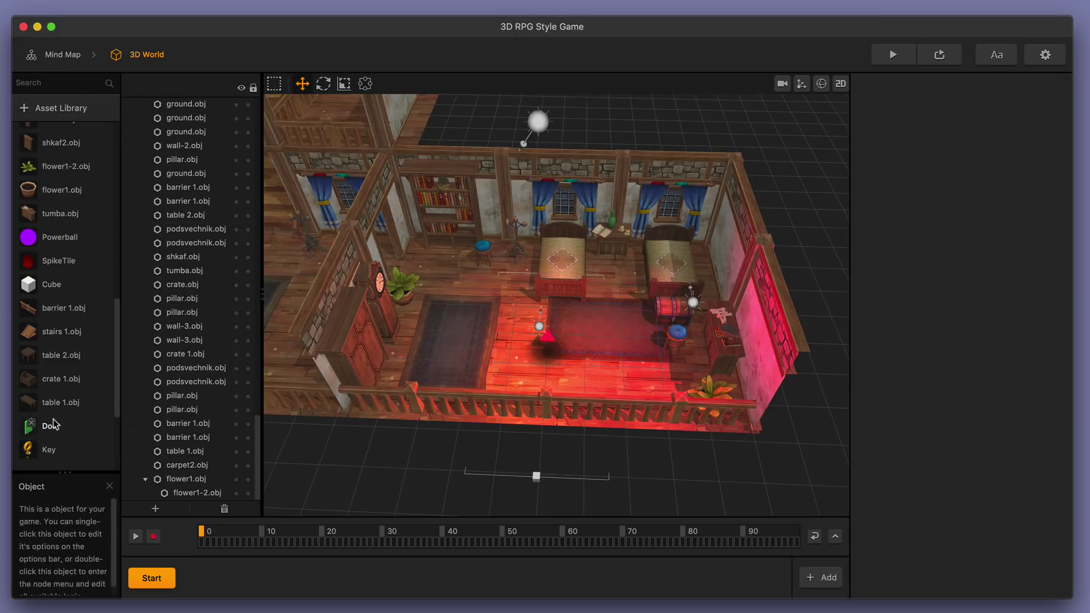
Place the Door in the scene and move it into the wall opening between the bedroom and the hall
{"action": "left_click_drag", "start_coordinate": [52, 424], "coordinate": [522, 341]}
{"action": "left_click_drag", "start_coordinate": [571, 350], "coordinate": [380, 276]}
Place the Key on the bedroom floor between the two beds, adjust its height, and scale it to .7 on all axes
{"action": "middle_click_drag", "start_coordinate": [472, 267], "coordinate": [346, 269]}
{"action": "scroll", "coordinate": [347, 269], "scroll_direction": "up", "scroll_amount": 5}
{"action": "left_click_drag", "start_coordinate": [513, 287], "coordinate": [522, 307]}
{"action": "left_click_drag", "start_coordinate": [450, 290], "coordinate": [454, 211]}
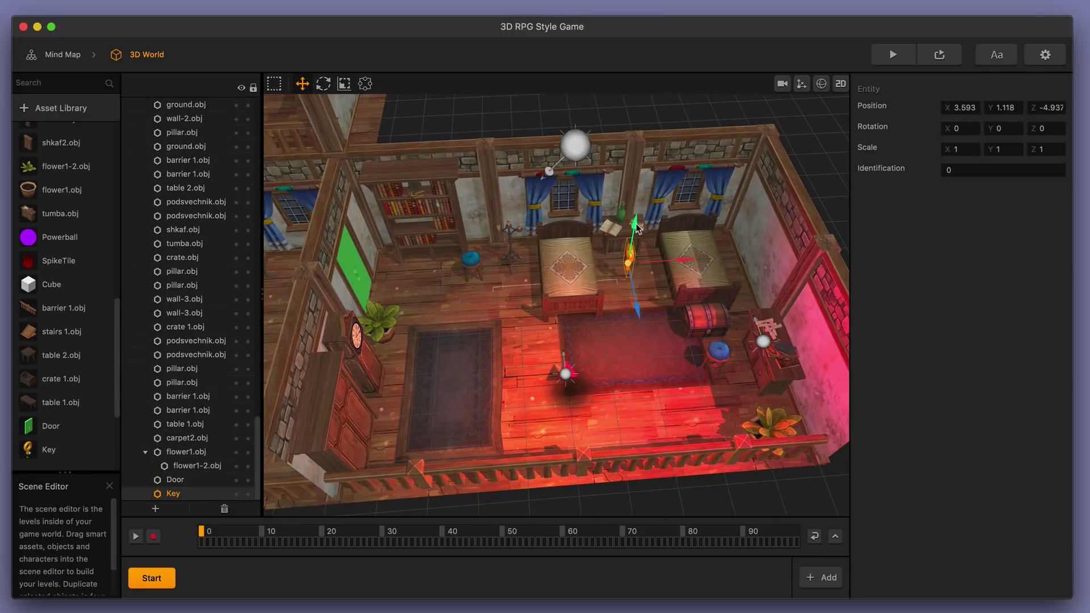
{"action": "type", "text": ".7"}
{"action": "key", "text": "Tab"}
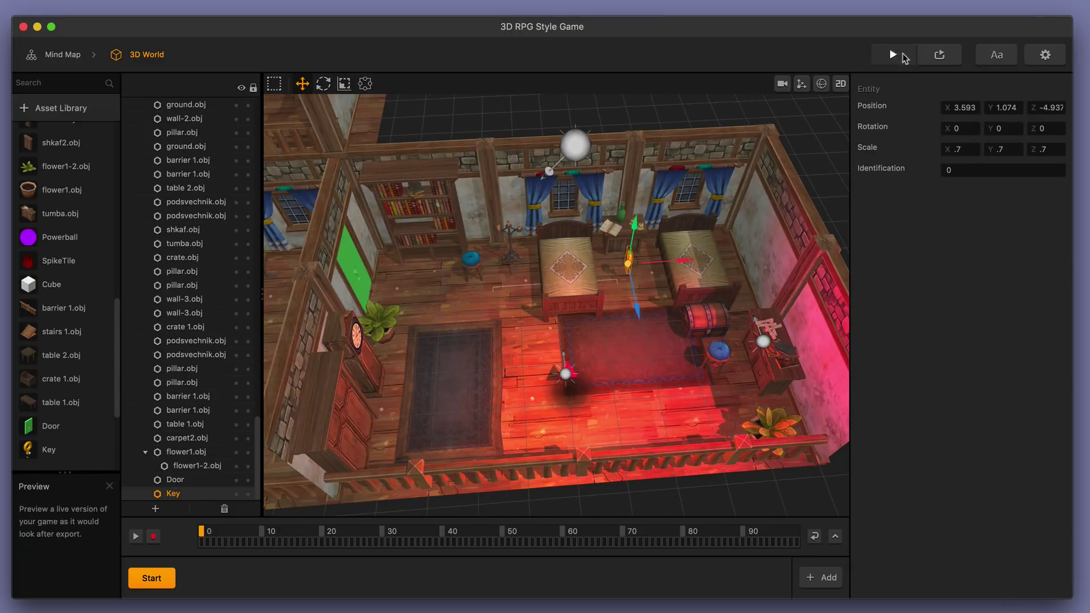
Play-test the door by walking the character to the key and through the doorway into the hall
{"action": "left_click", "coordinate": [904, 58]}
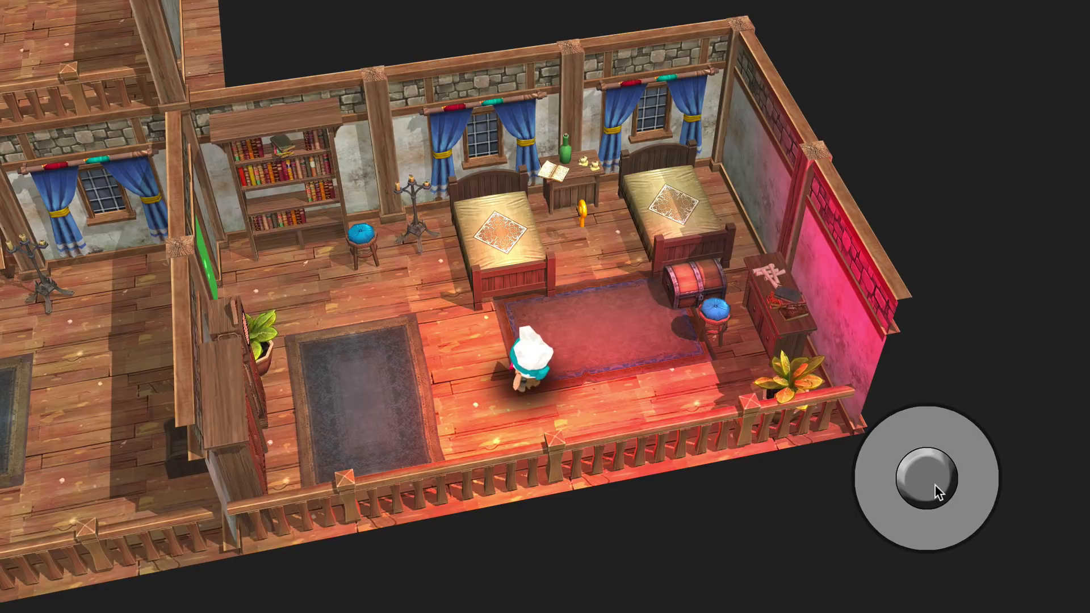
{"action": "left_click_drag", "start_coordinate": [935, 485], "coordinate": [900, 589]}
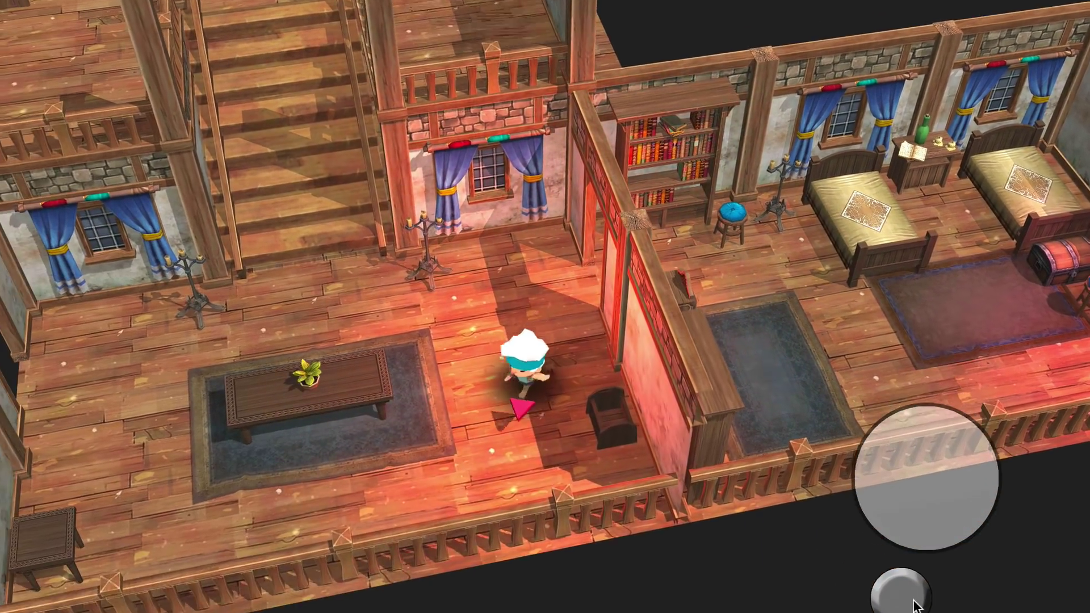